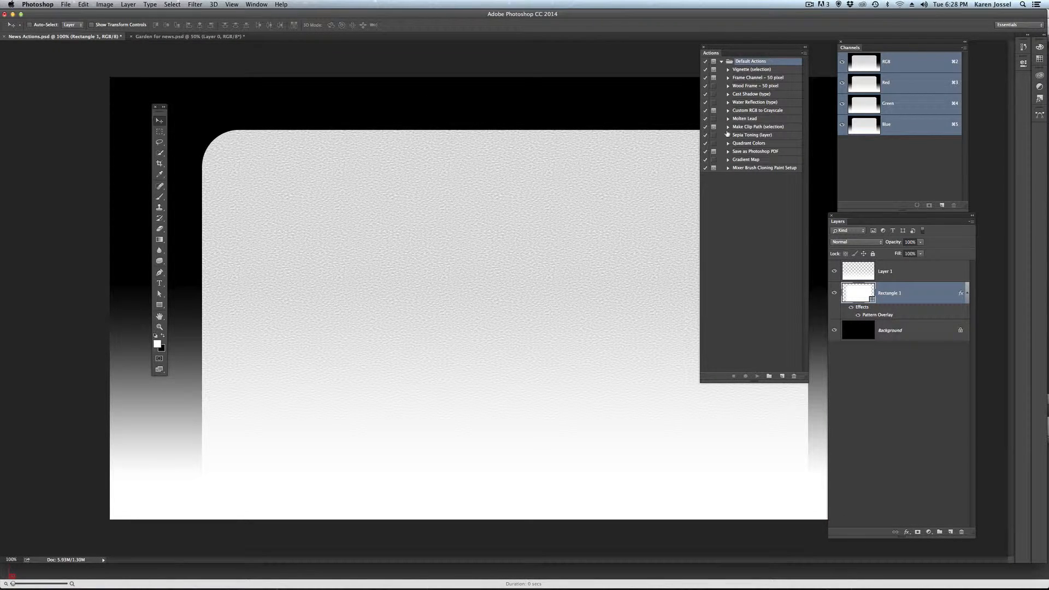
- Copy the rose photo from Garden for news.psd into News Actions.psd, above Rectangle 1, and centre it over the canvas
left_click(205, 36)
left_click_drag(231, 140, 77, 37)
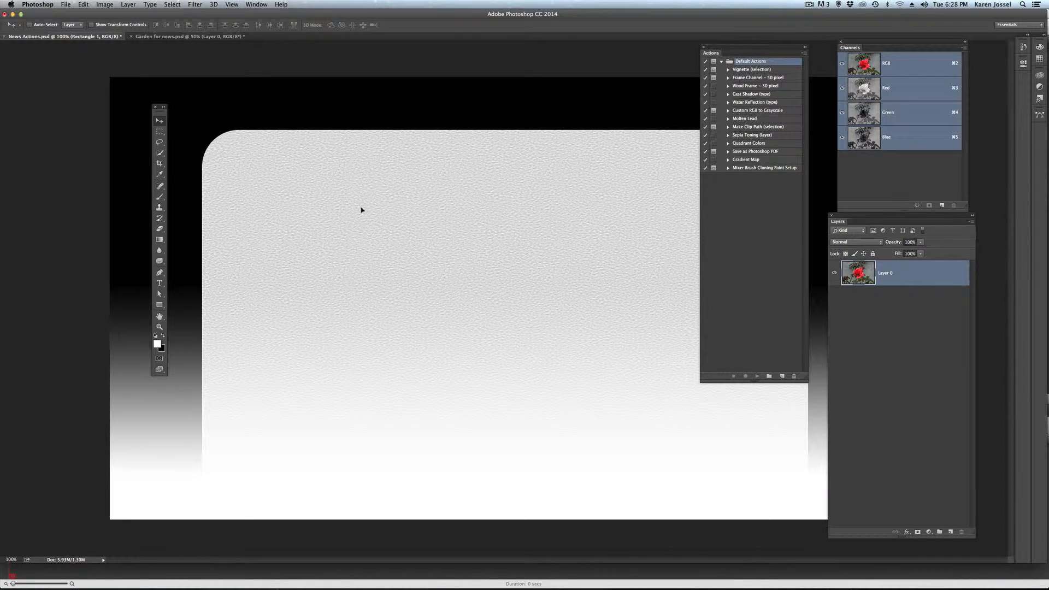
left_click_drag(361, 209, 365, 213)
left_click_drag(518, 238, 130, 159)
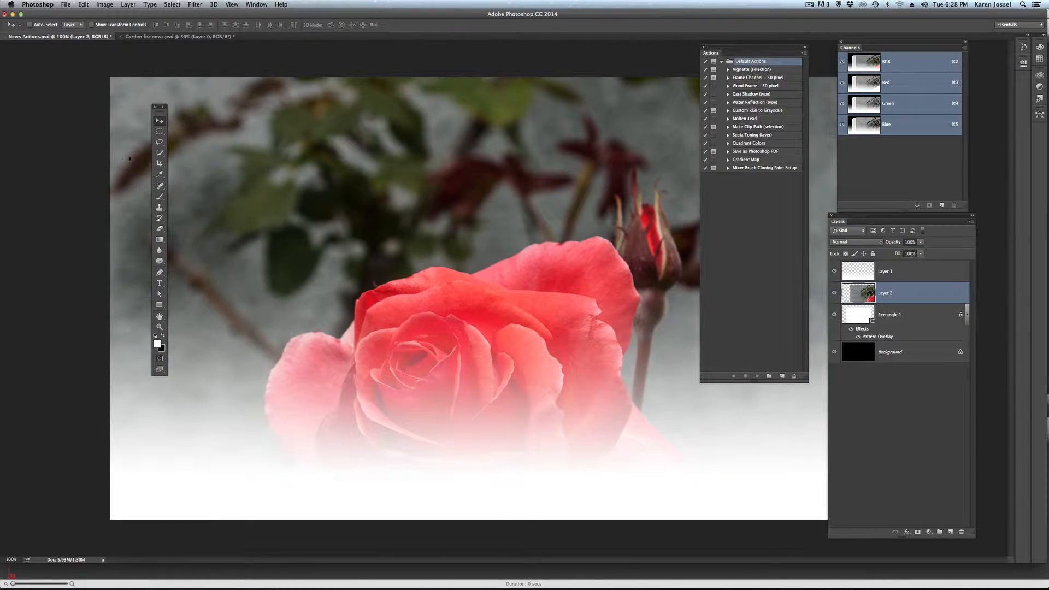
left_click_drag(354, 359, 364, 249)
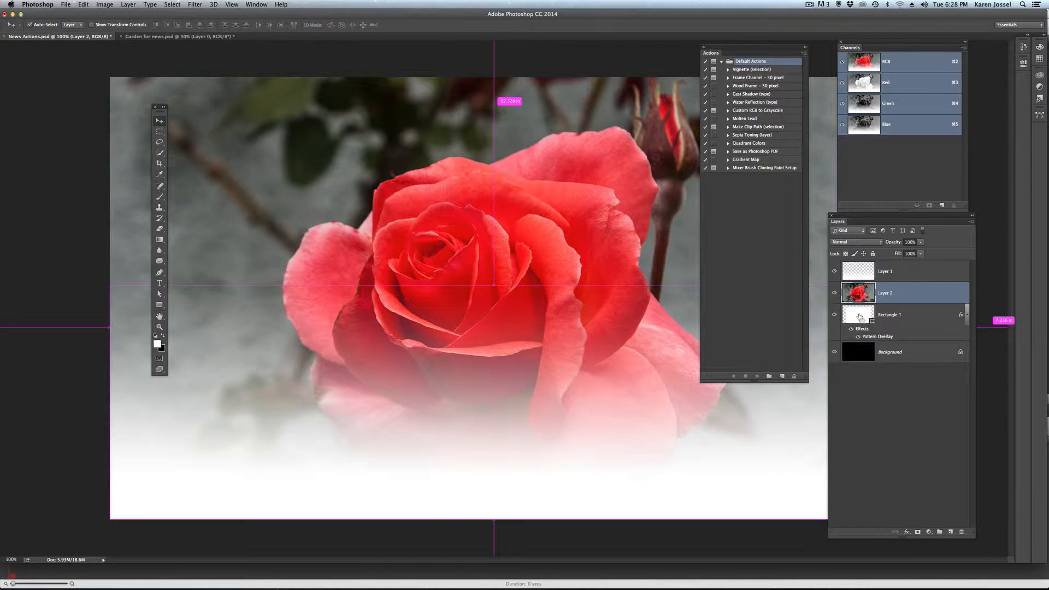
- Mask Layer 2 to the rounded outline of Rectangle 1 and copy that layer mask to Layer 1
left_click(860, 317, "super")
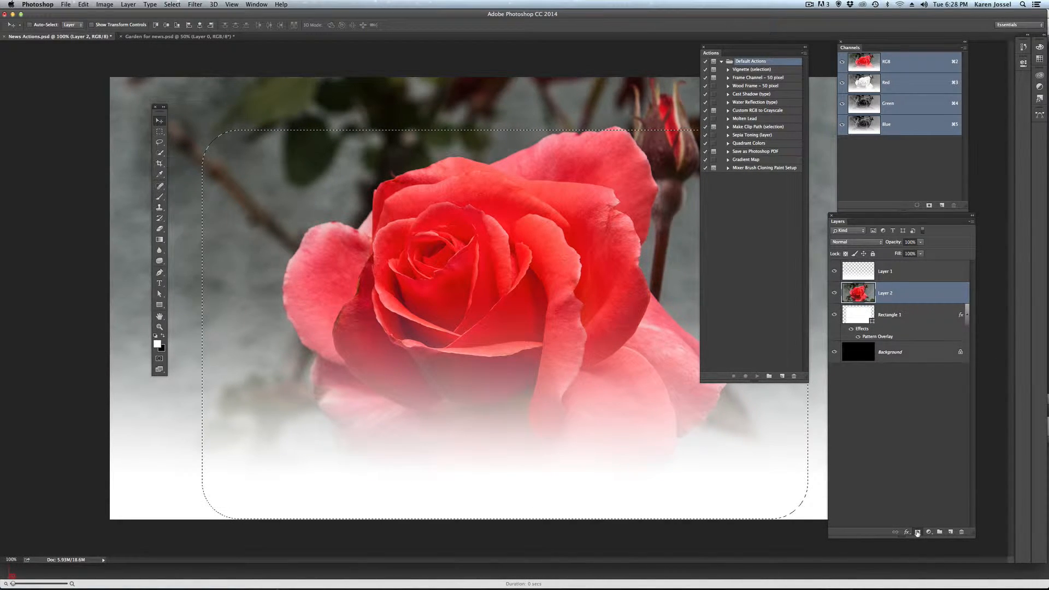
left_click(917, 532)
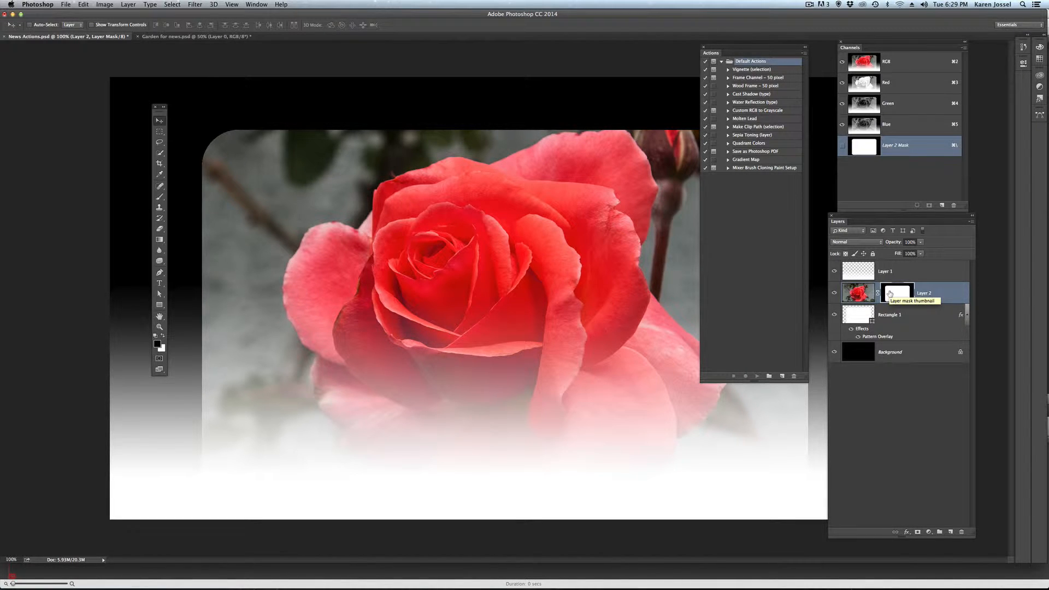
left_click_drag(889, 293, 890, 276)
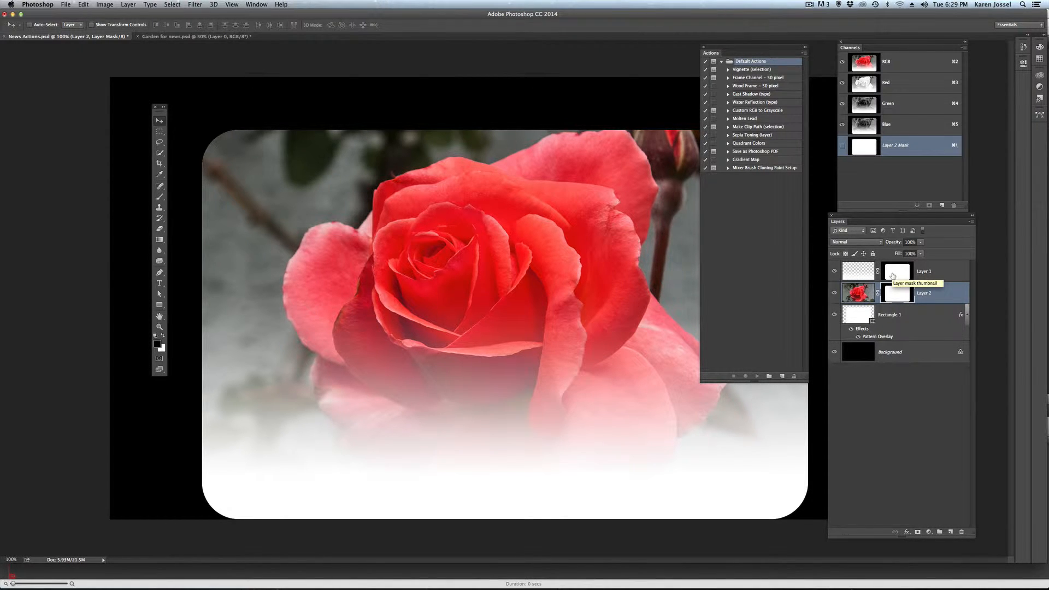
- Hide the Rectangle 1 layer and merge it with Layer 1 and Layer 2 into a single layer above the Background
mouse_move(834, 299)
left_mouse_down()
mouse_move(835, 272)
mouse_move(835, 296)
left_mouse_up()
left_click(833, 314)
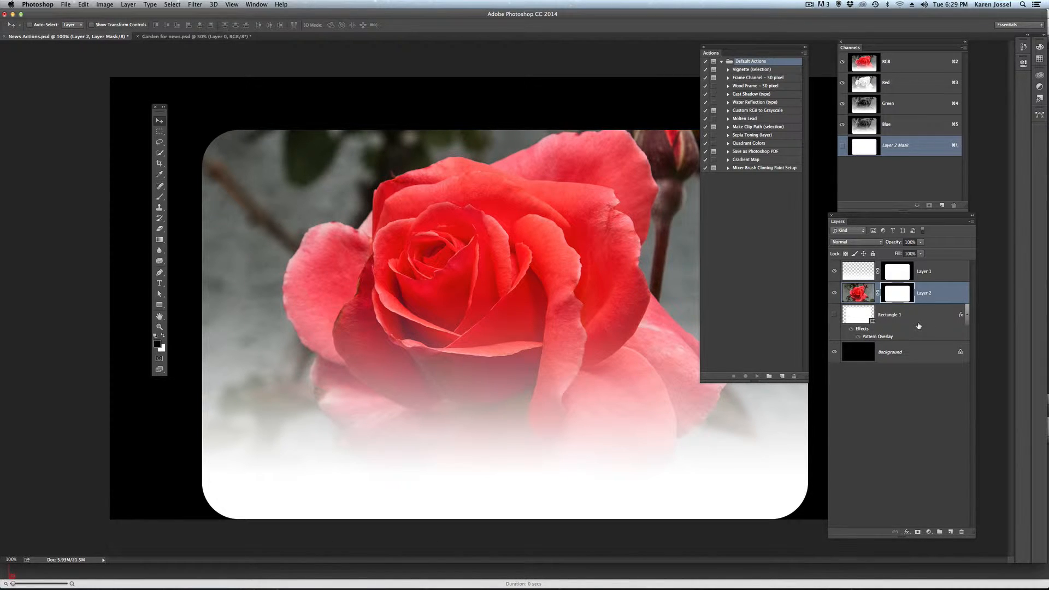
left_click(918, 324)
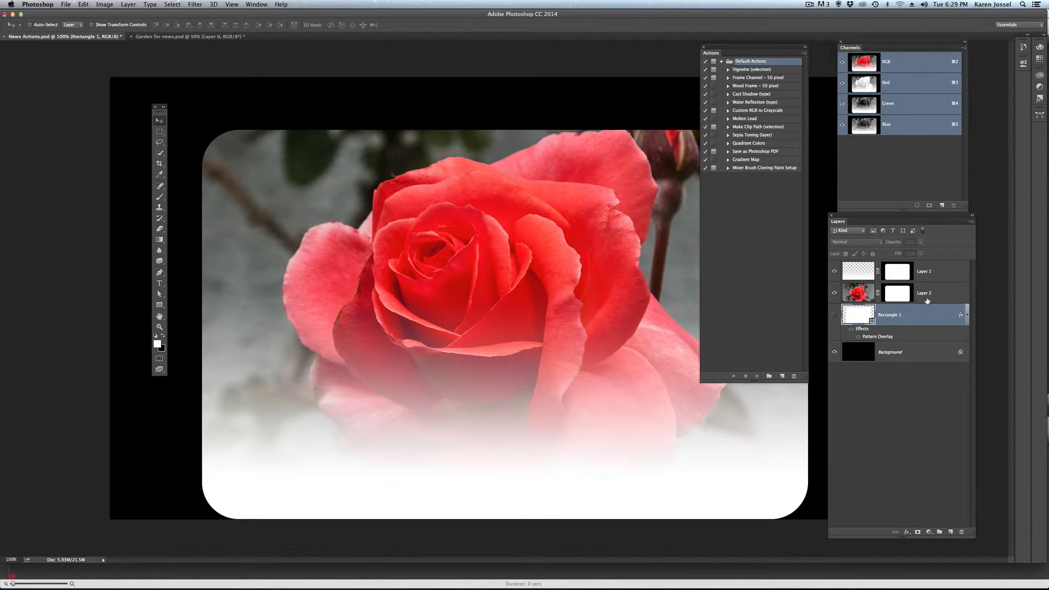
left_click(927, 276, "shift")
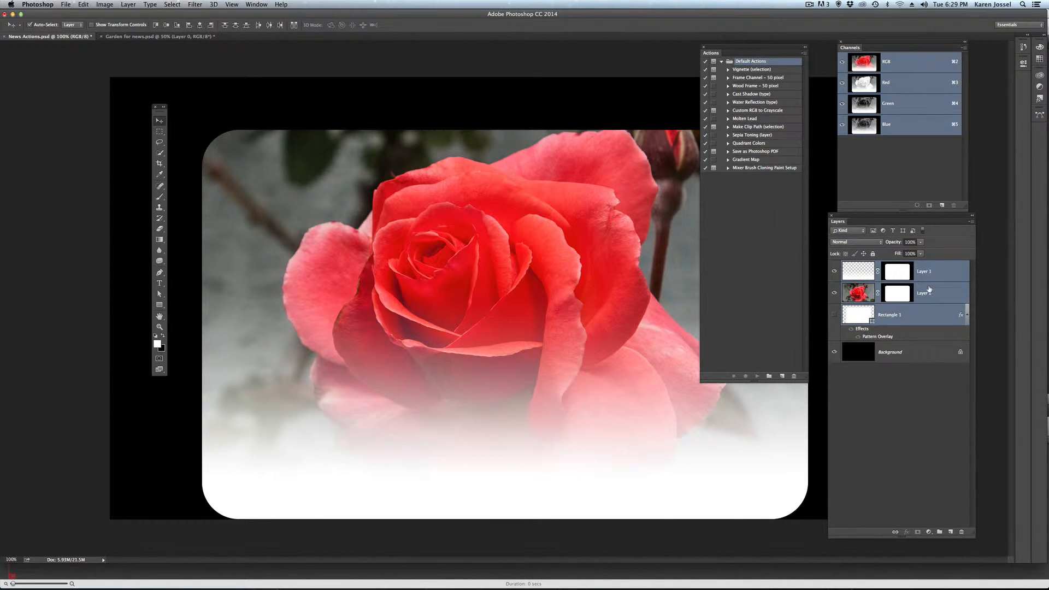
key("super+e")
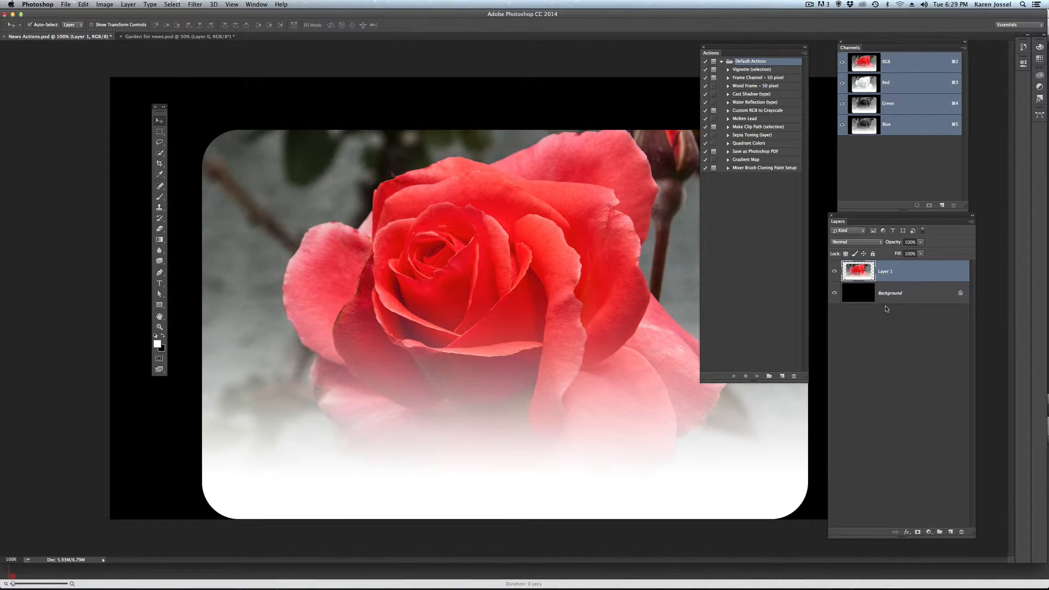
- Load the merged layer's outline as a selection, save it as an alpha channel, and deselect
key("super")
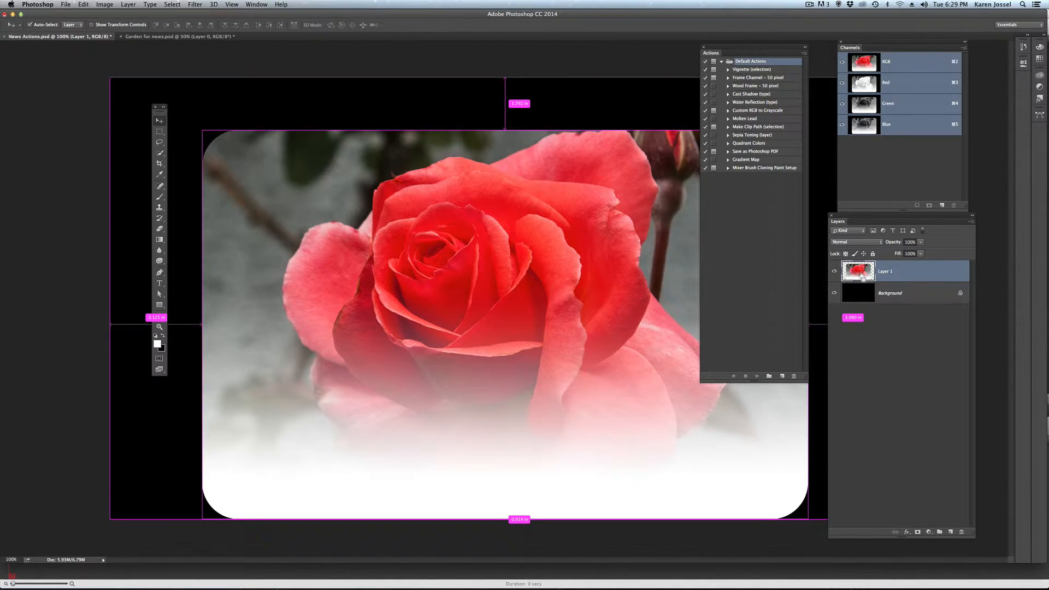
left_click(862, 276, "super")
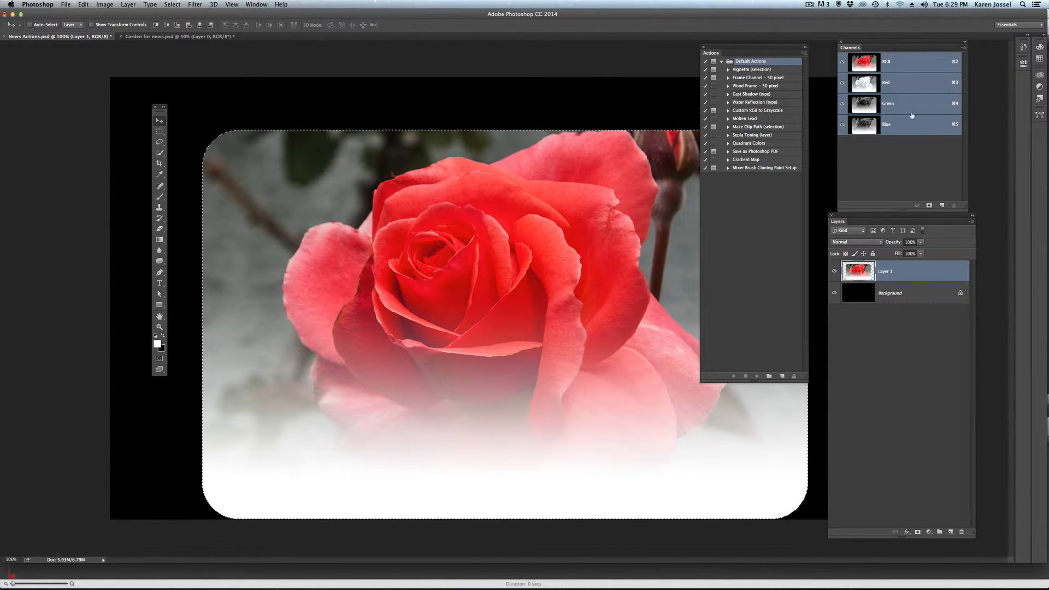
left_click(928, 206)
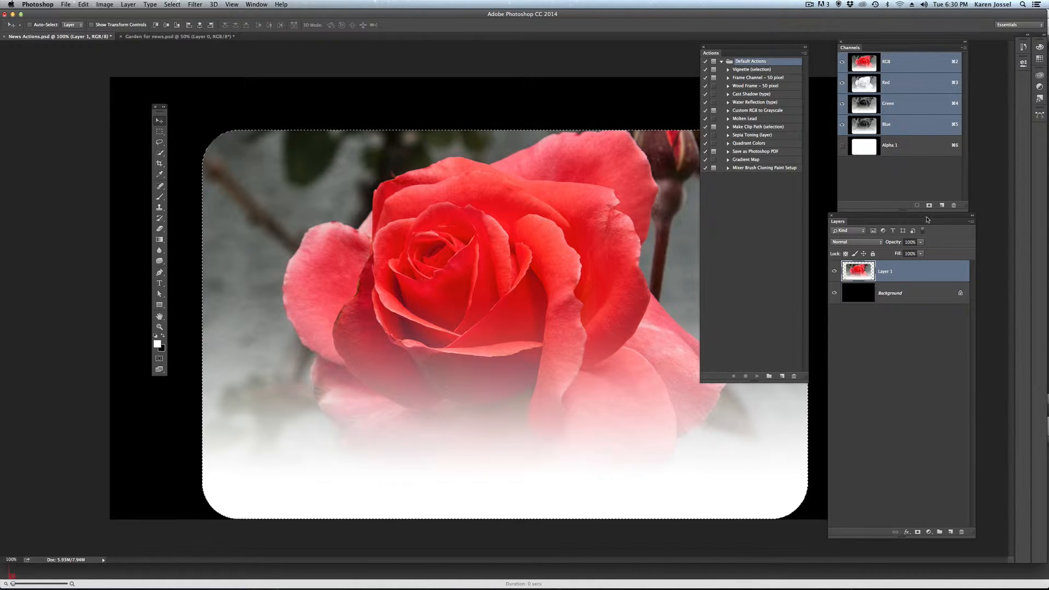
key("super+d")
- Create a new action set named with the author's full name
left_click(804, 53)
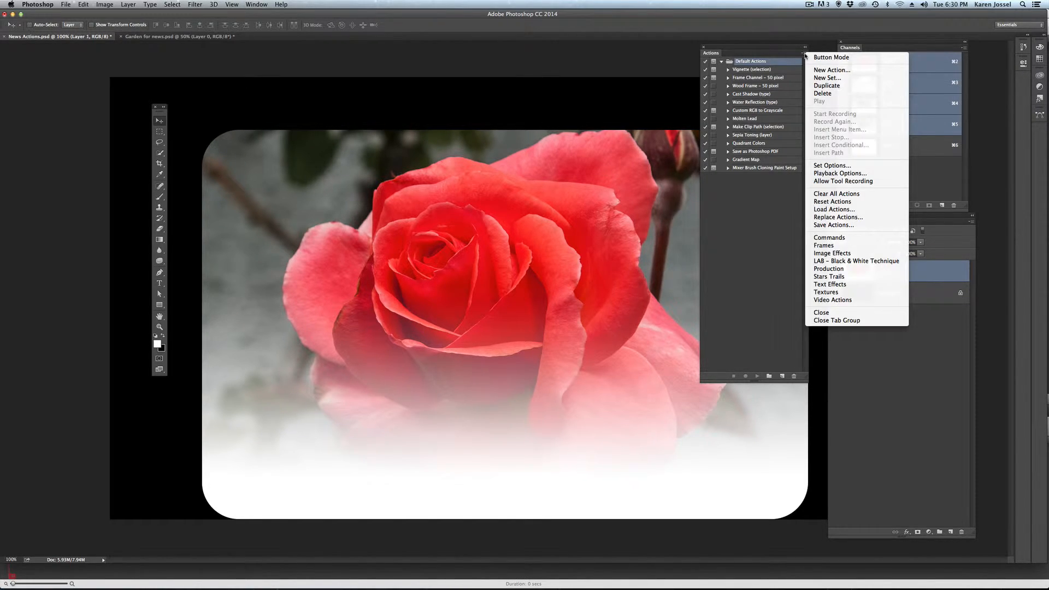
left_click(829, 78)
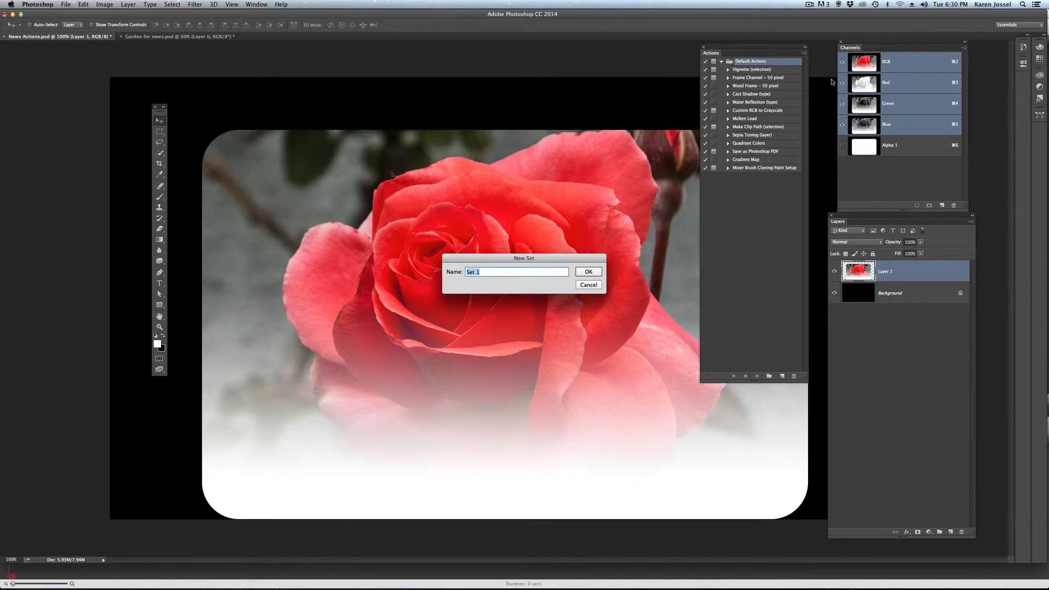
type("Karen Jossel")
left_click(584, 271)
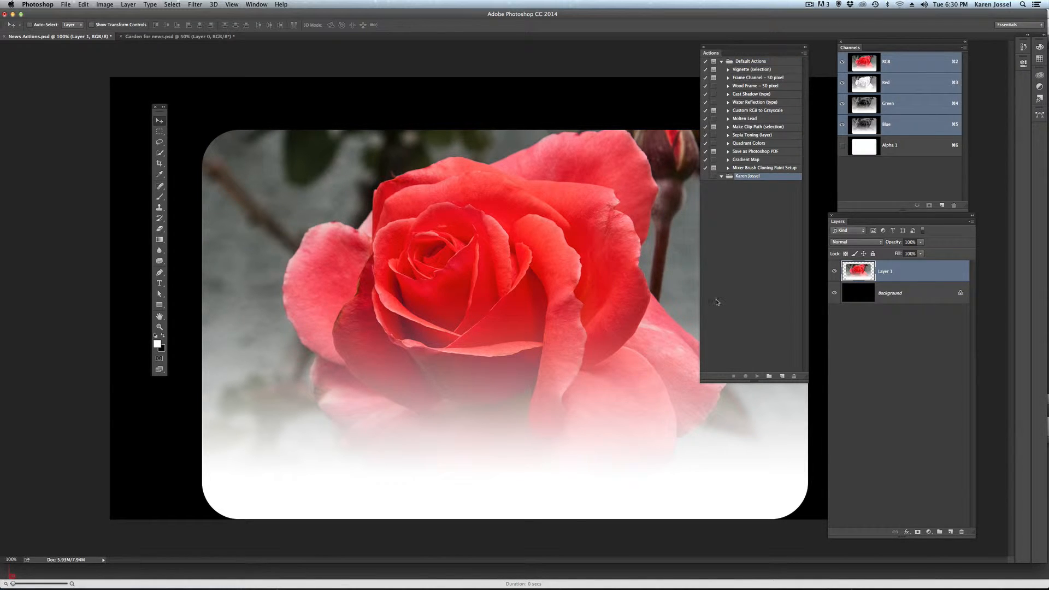
- Start recording a new action named Copy Flatten in the new set, assigned to function key F2 with Shift
left_click(804, 53)
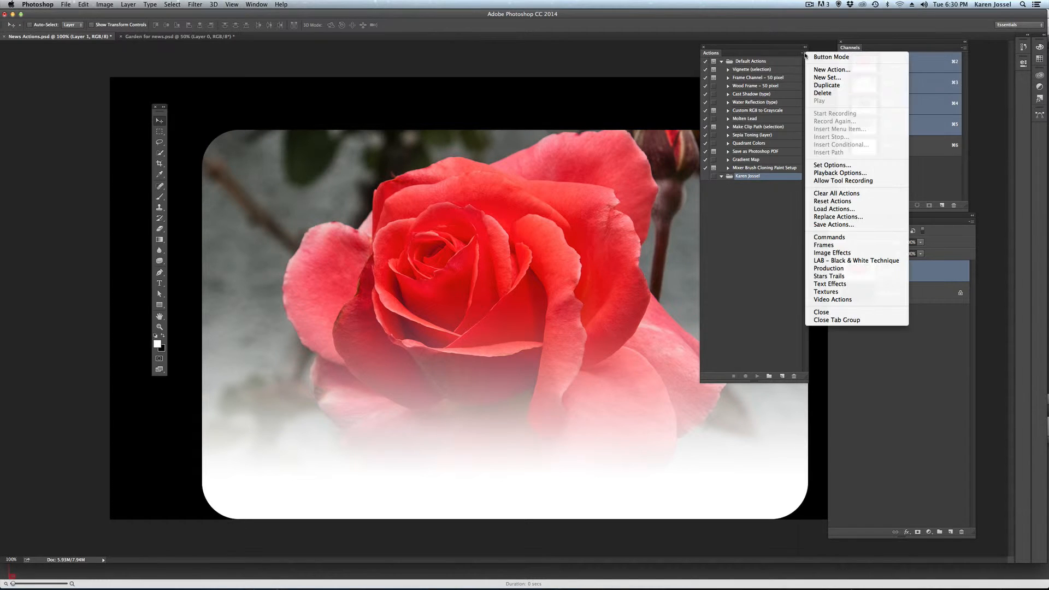
left_click(828, 69)
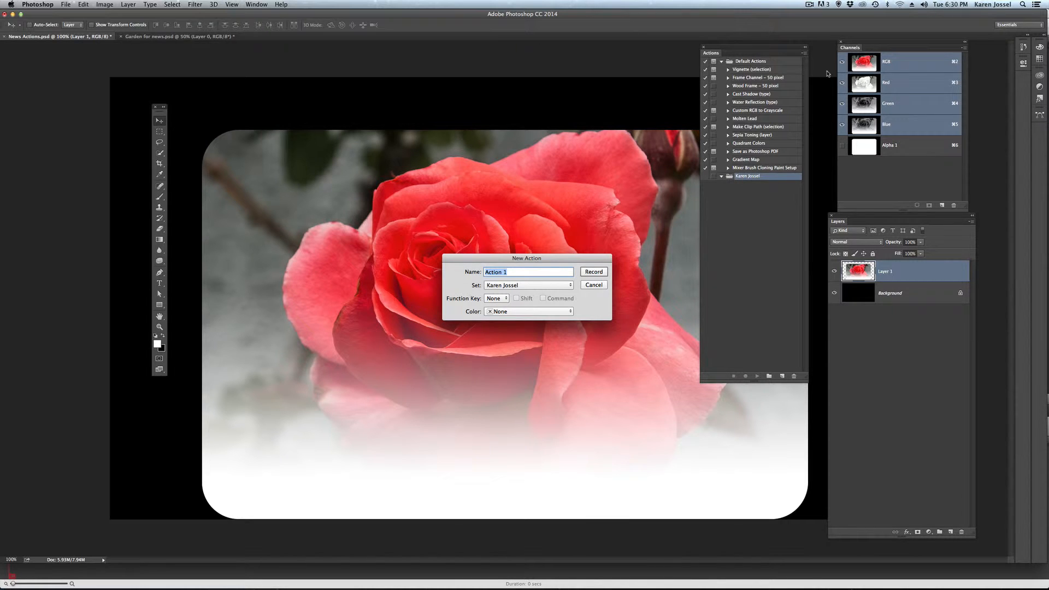
type("Copy Flatten")
left_click(501, 299)
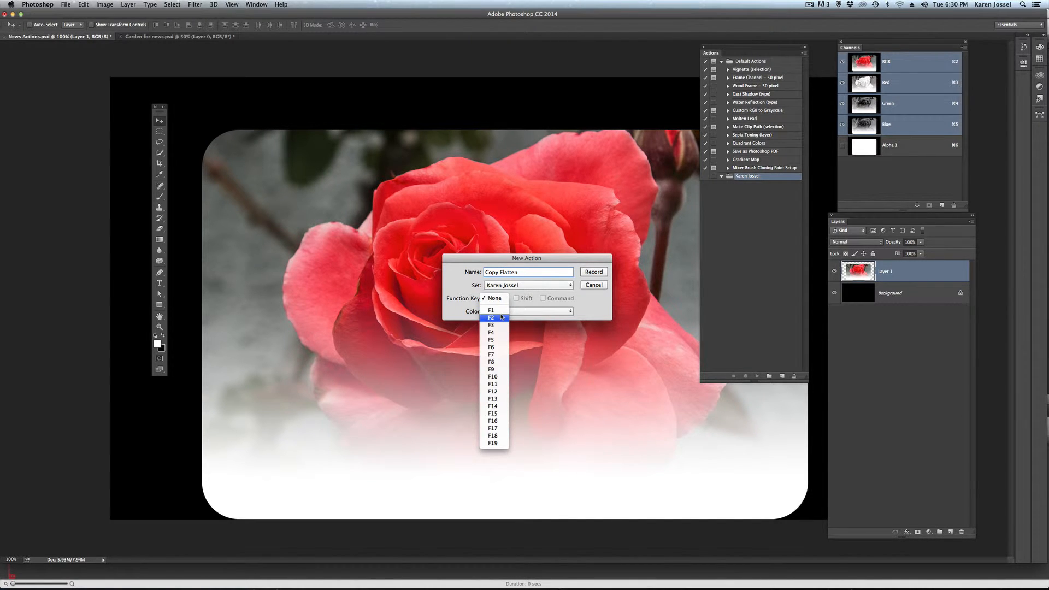
left_click(501, 317)
left_click(516, 298)
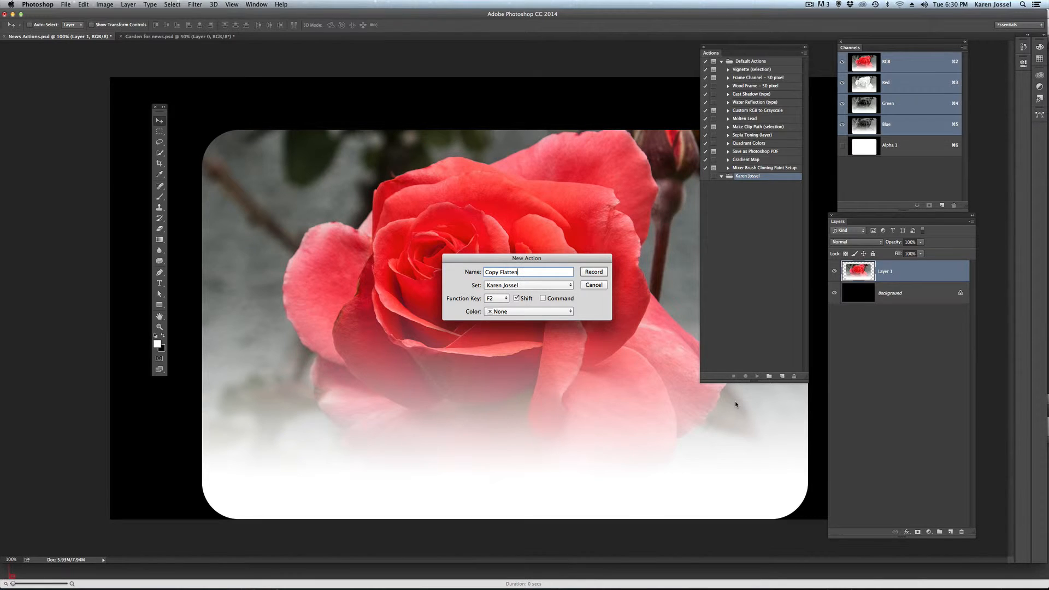
left_click(593, 272)
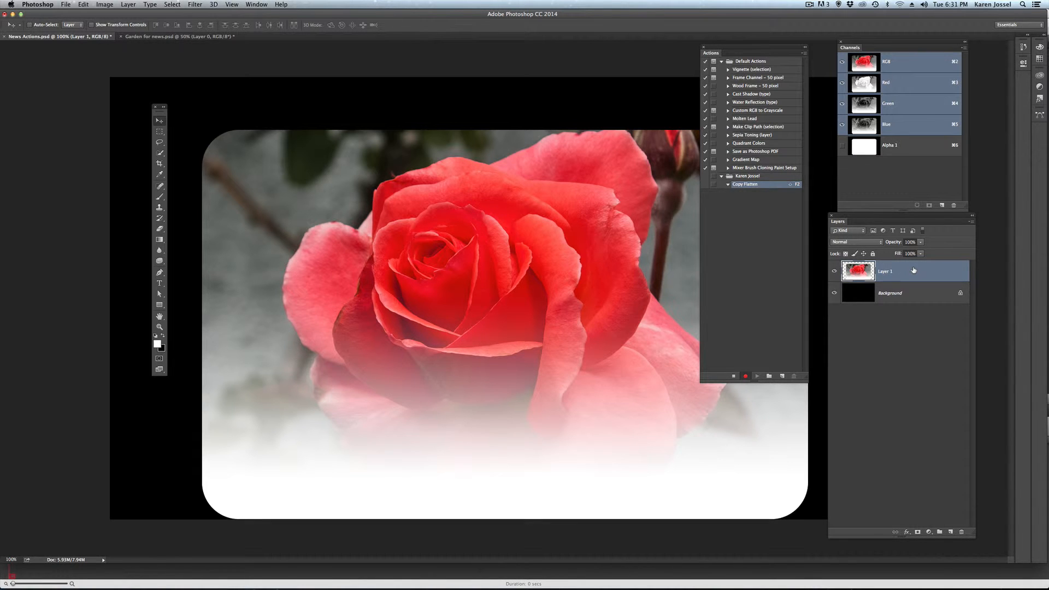
- Record hiding and reshowing the Background layer, followed by duplicating Layer 1 thirteen times
left_click(834, 293)
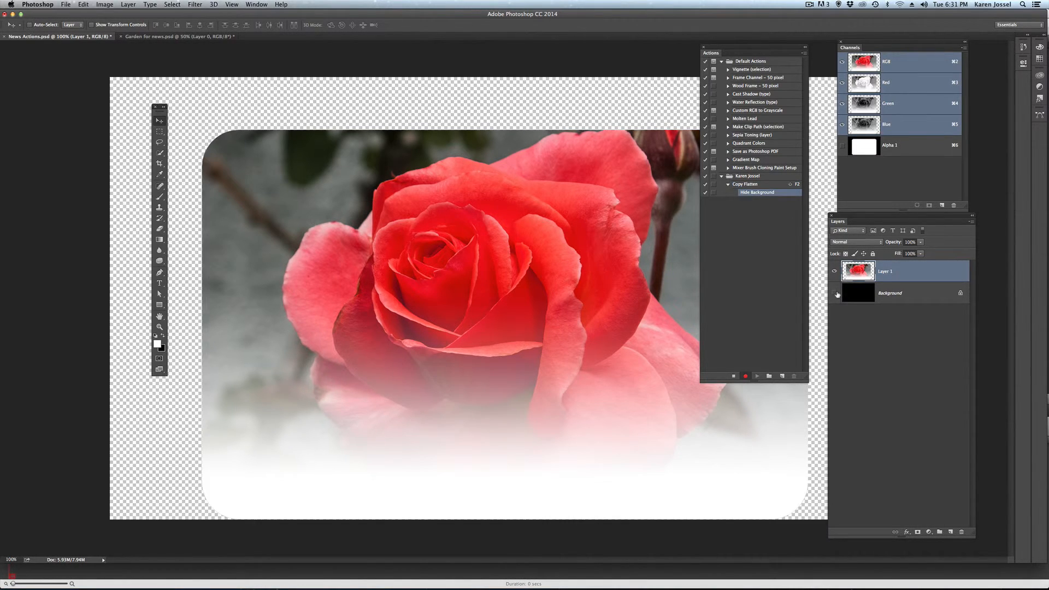
left_click(835, 293)
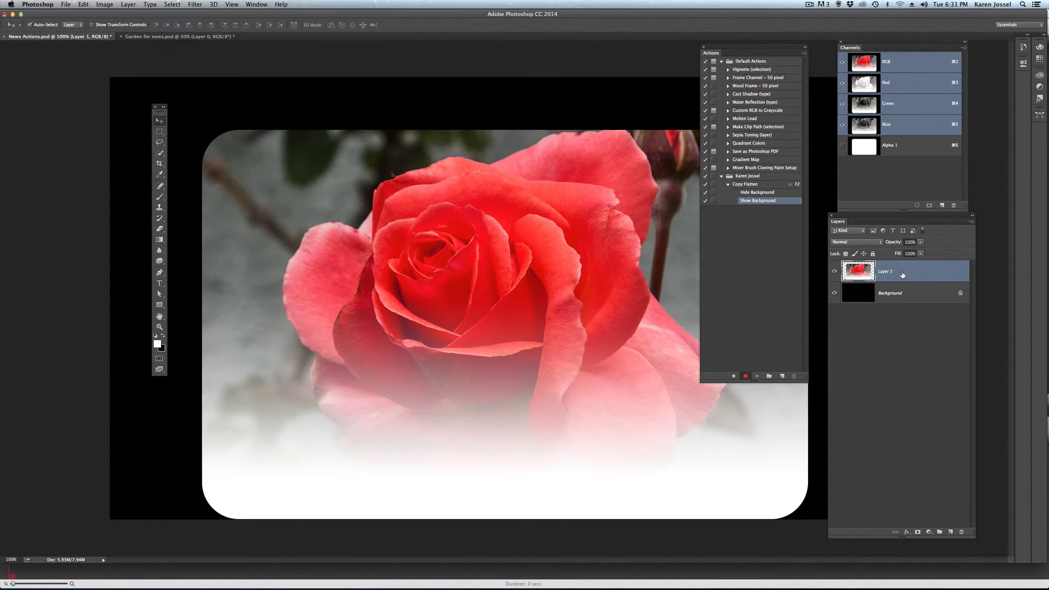
key("super+j")
key("super+j")
key("super+j")
key("super+j")
key("super+j")
key("super+j")
key("super+j")
key("super+j")
key("super+j")
key("super+j")
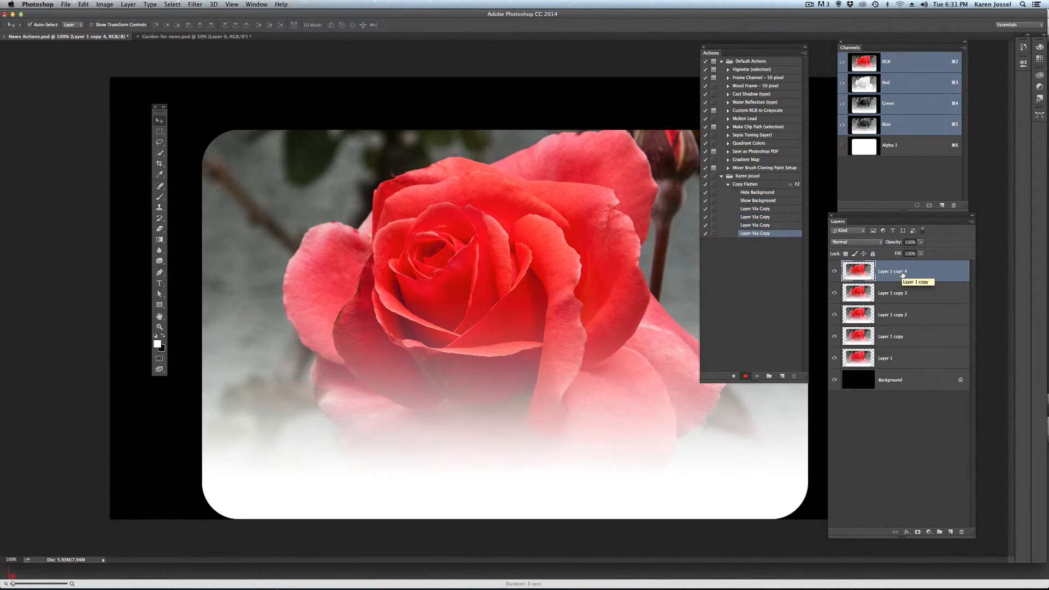
key("super+j")
key("super+j")
key("super+j")
key("super+j")
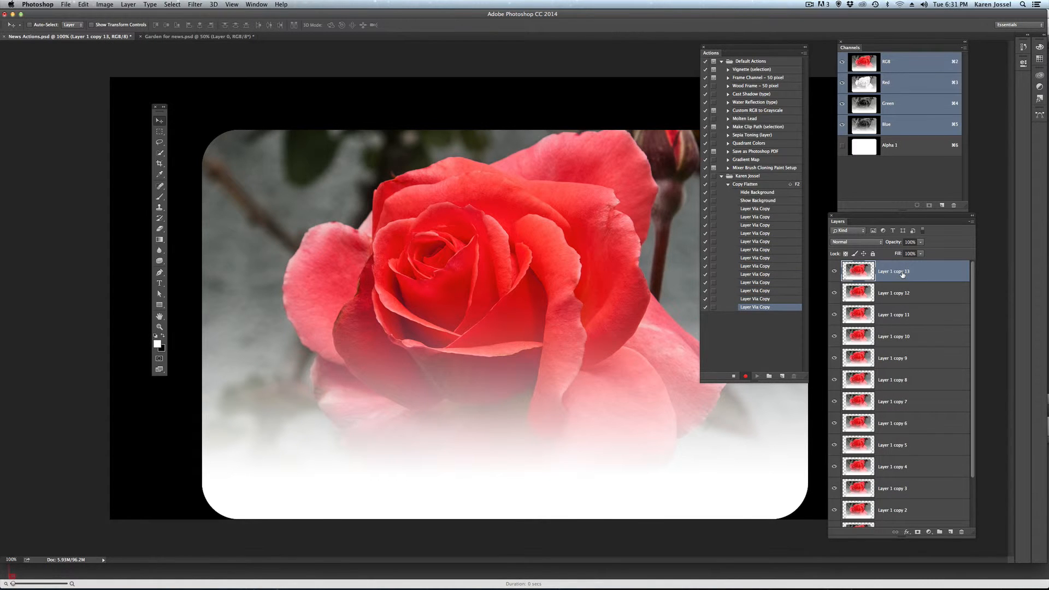
- Flatten the image, stop recording the Copy Flatten action, and collapse its list of recorded commands
left_click(128, 5)
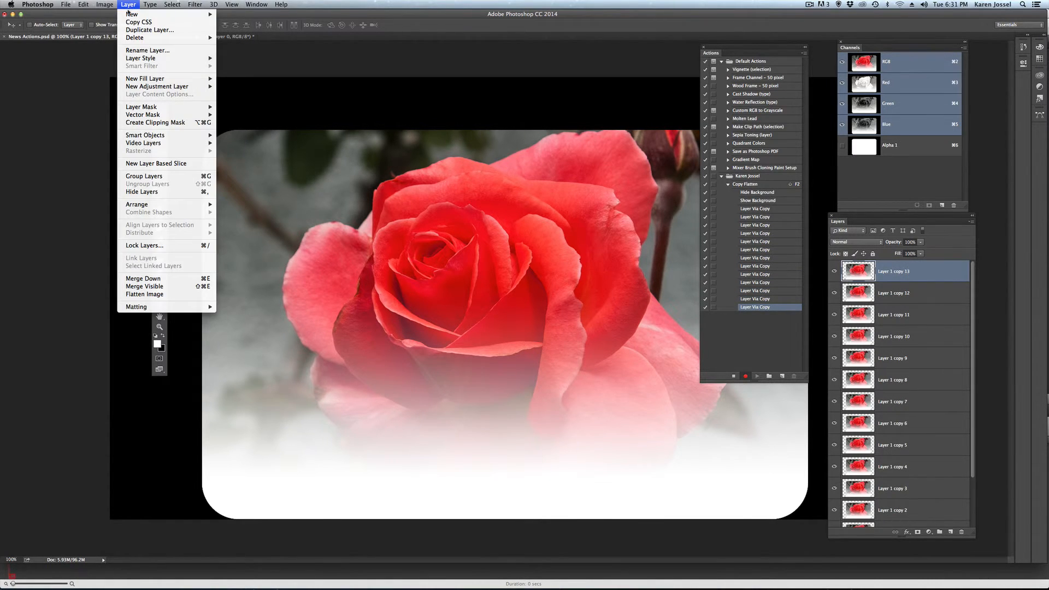
left_click(150, 294)
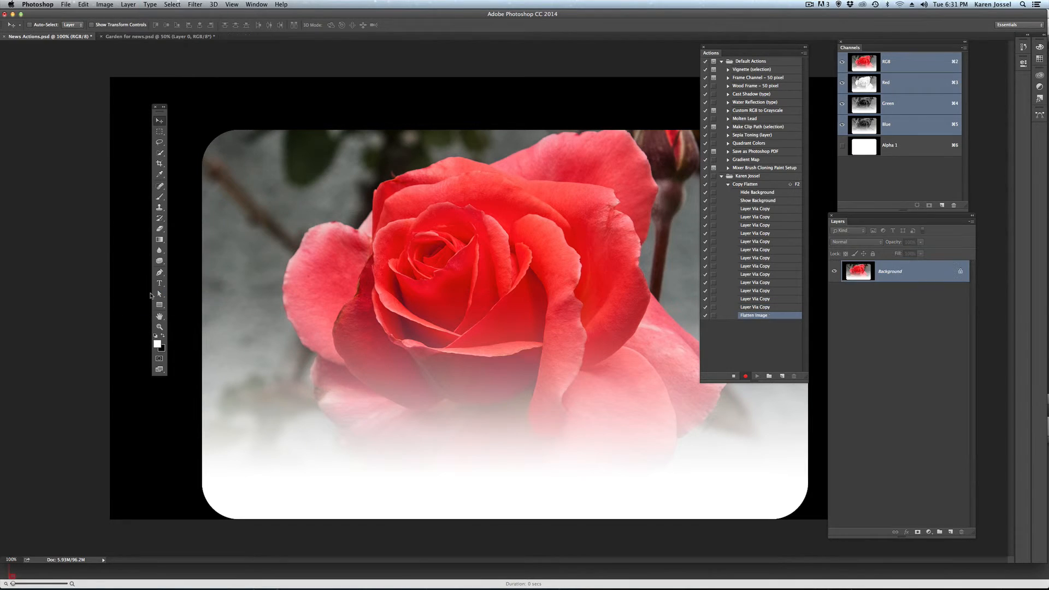
left_click(733, 376)
left_click(805, 53)
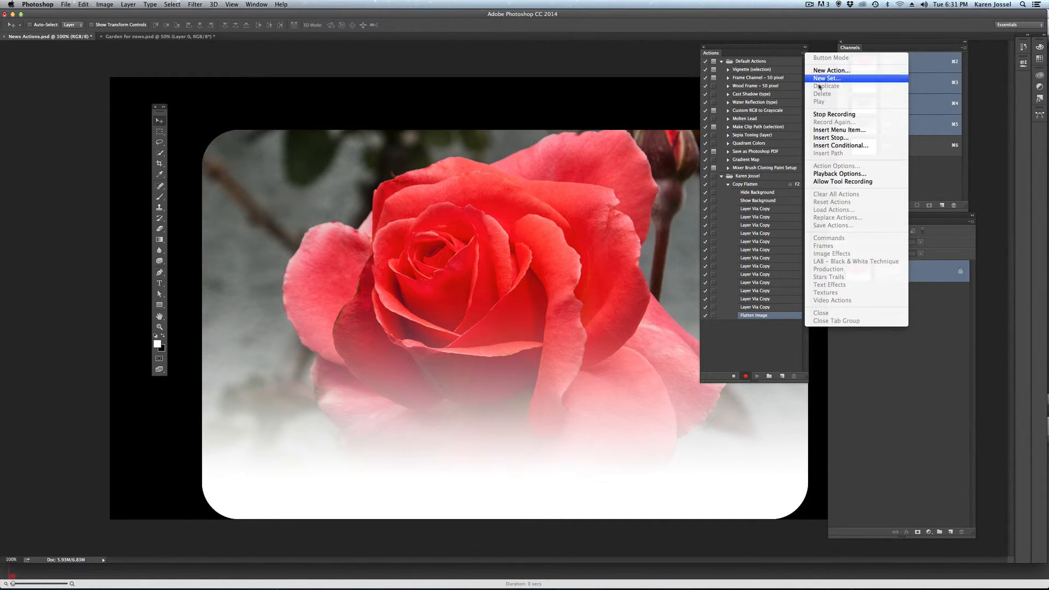
left_click(828, 115)
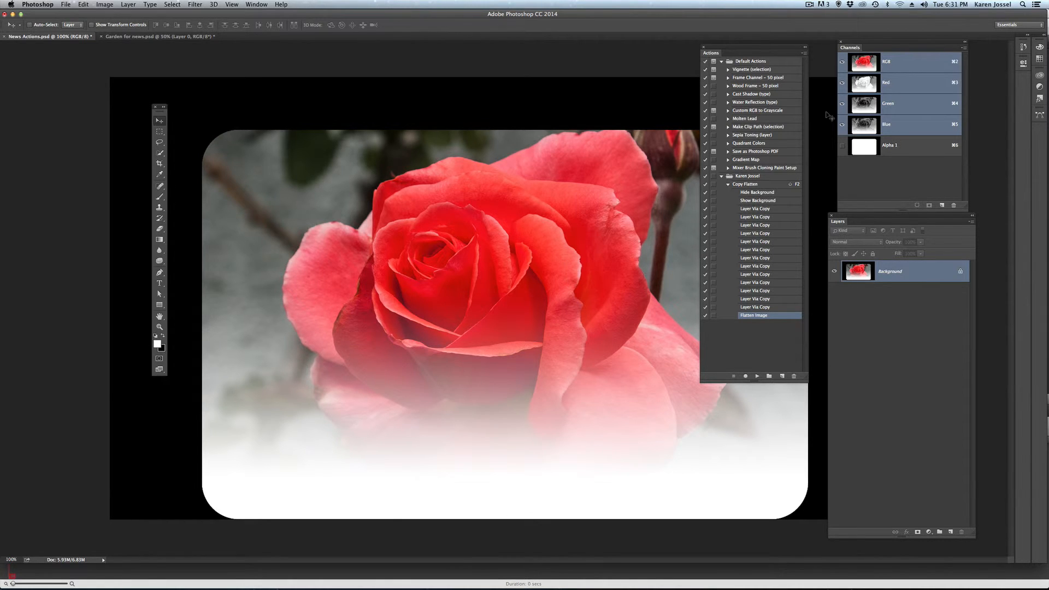
left_click(728, 185)
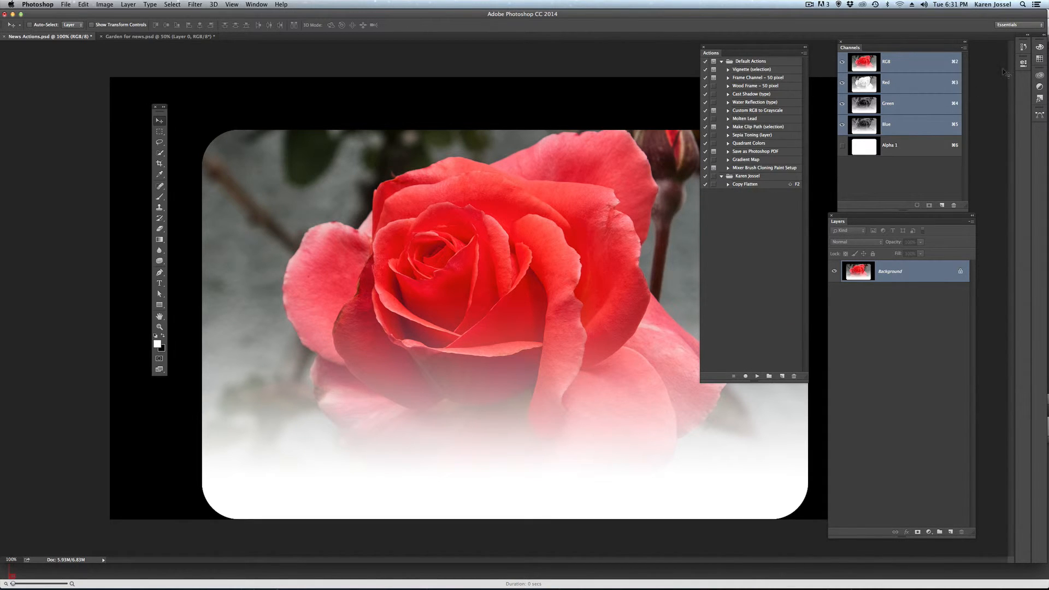
- Return the document to its Deselect history state, before the layer copies, and test the Copy Flatten action
left_click(1022, 46)
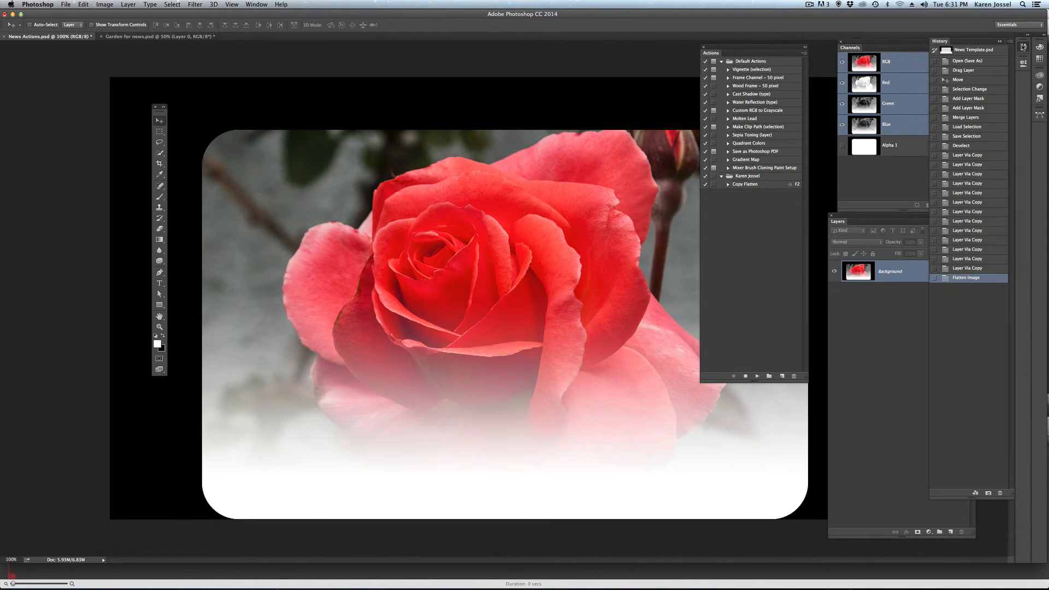
left_click(972, 147)
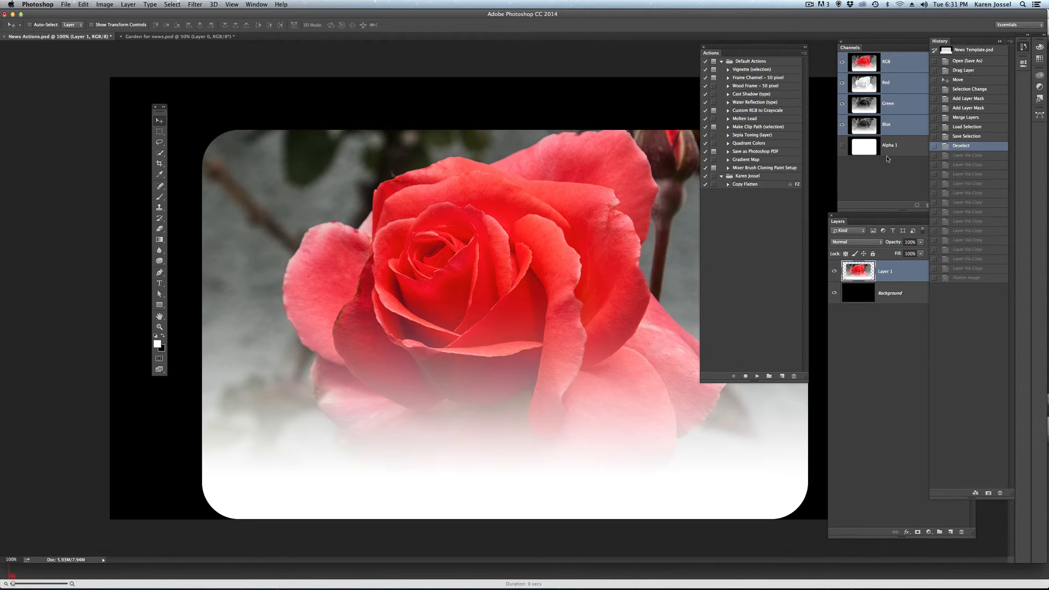
left_click(759, 185)
key("F2")
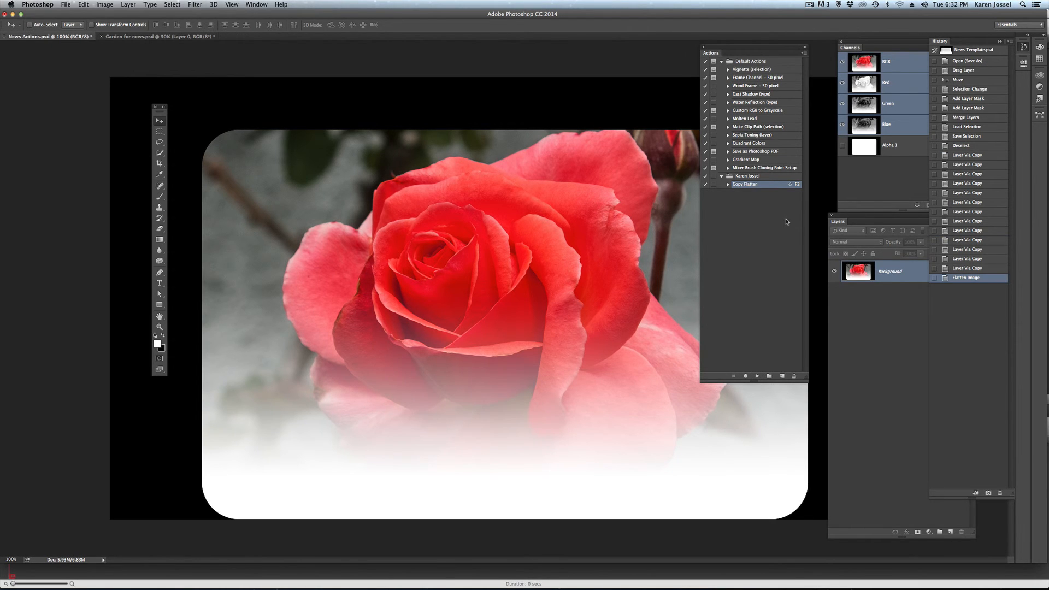
- Roll back the test run to the Deselect history state and play the Copy Flatten action again
left_click(977, 146)
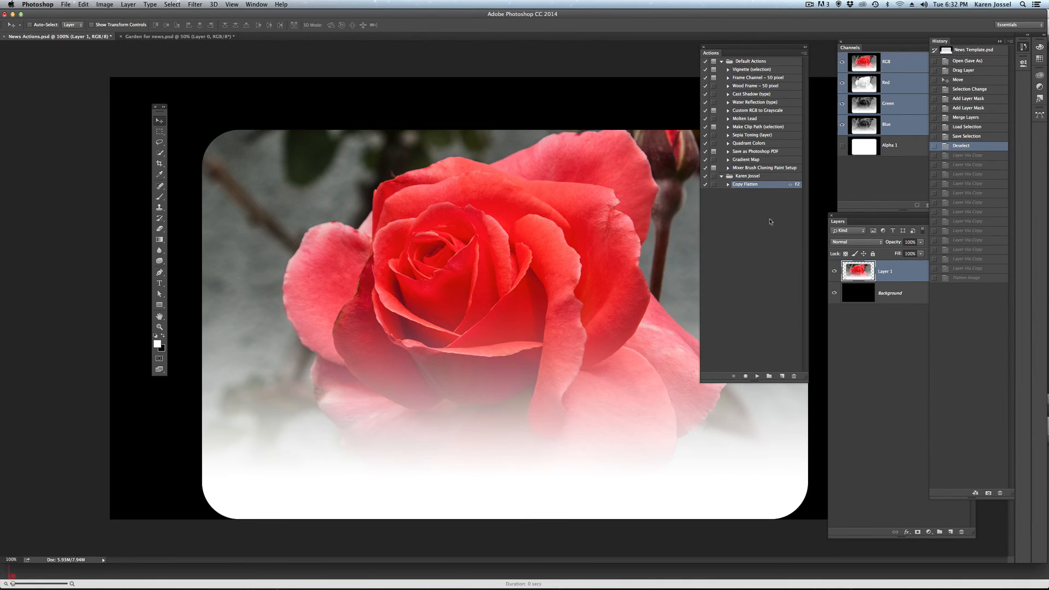
left_click(757, 377)
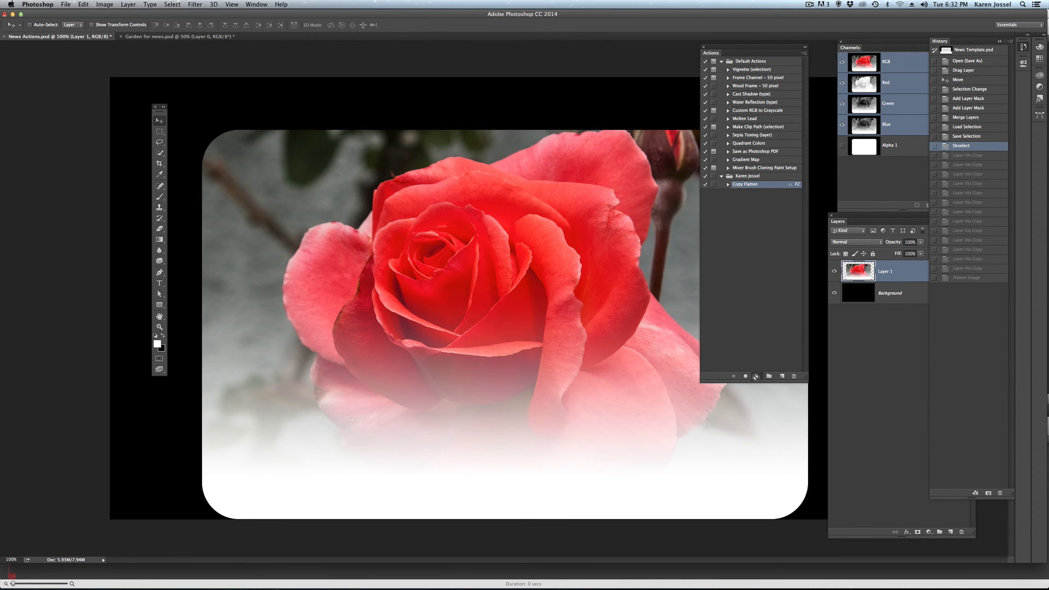